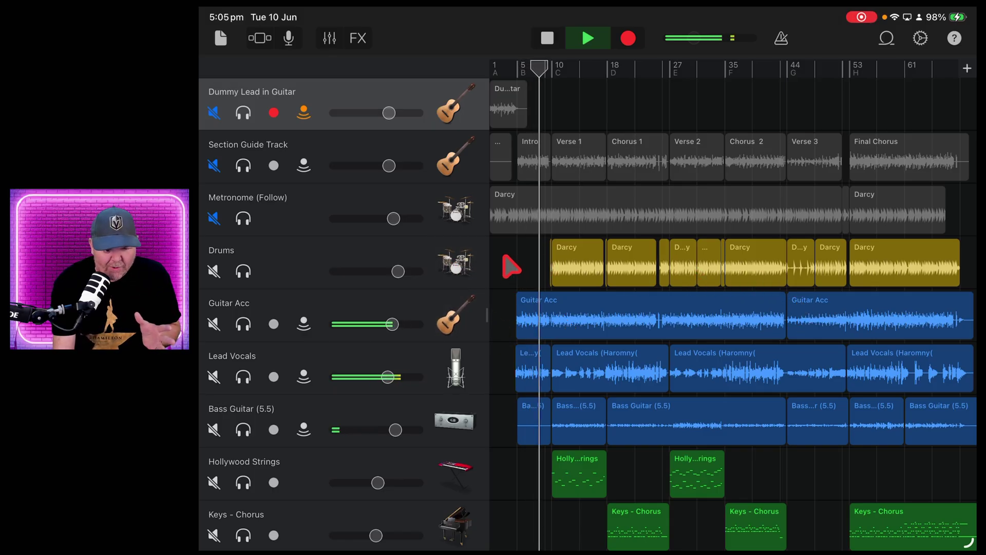
Stop song playback at around bar 9
{"action": "left_click", "coordinate": [549, 35]}
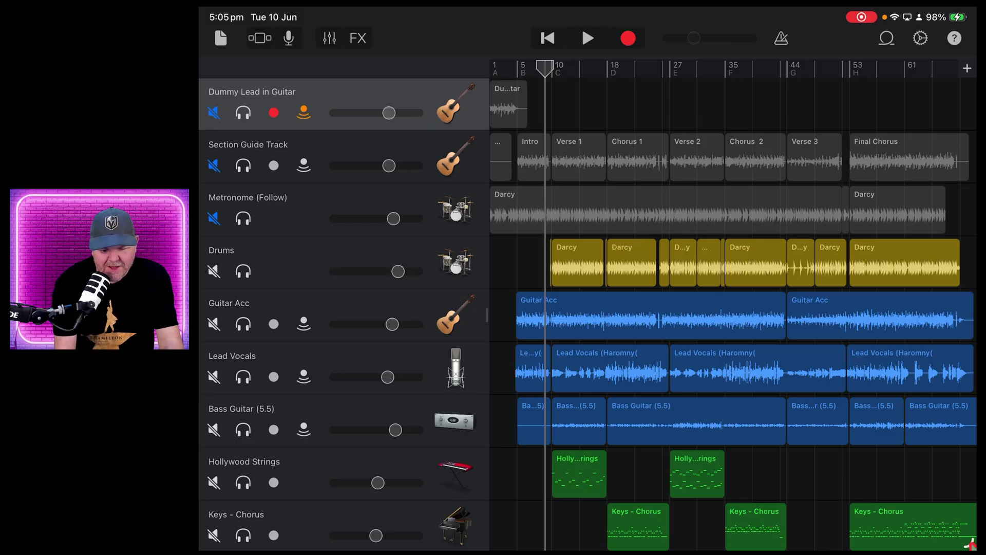
Resize the project into a floating window, open Files on iCloud Drive, then go Home
{"action": "left_click_drag", "start_coordinate": [971, 544], "coordinate": [863, 476]}
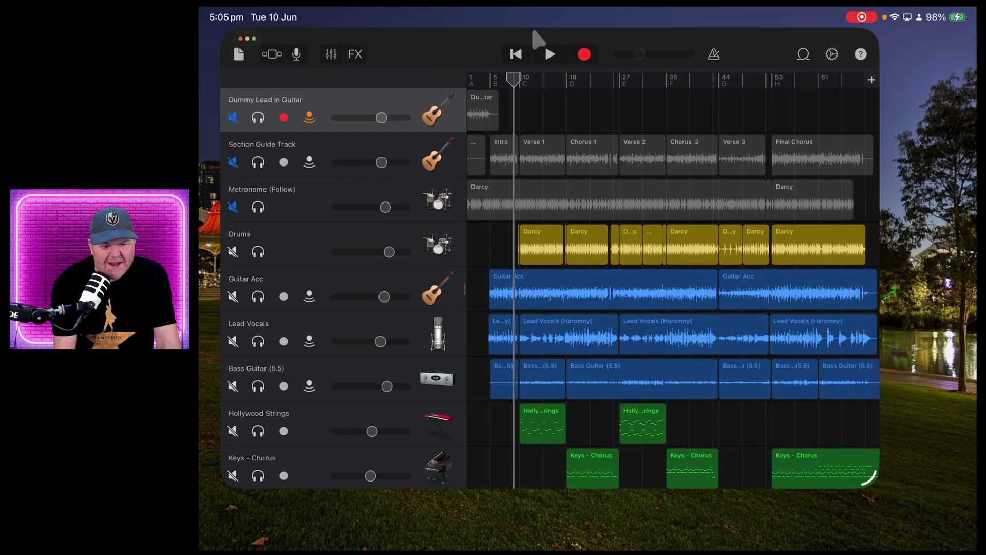
{"action": "left_click_drag", "start_coordinate": [462, 49], "coordinate": [433, 48]}
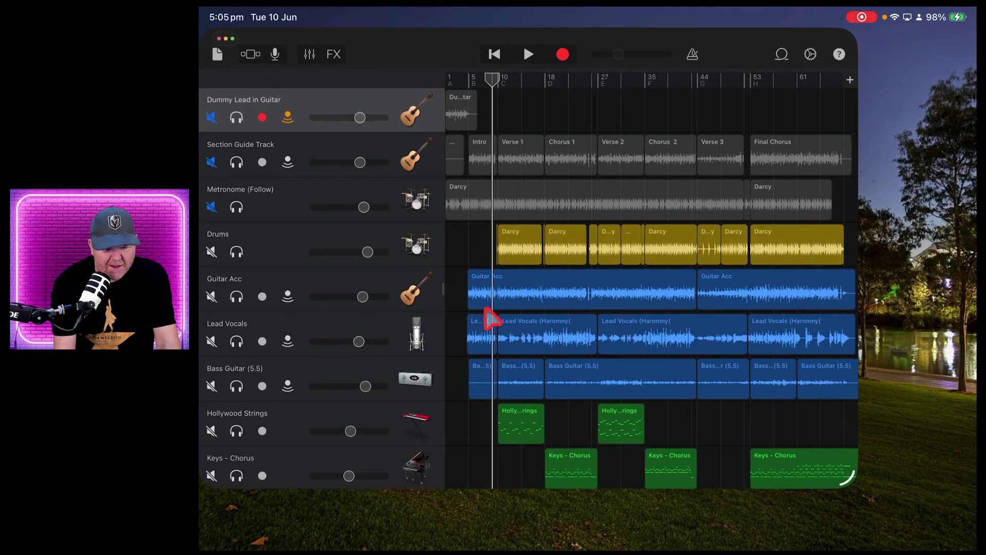
{"action": "left_click", "coordinate": [542, 516]}
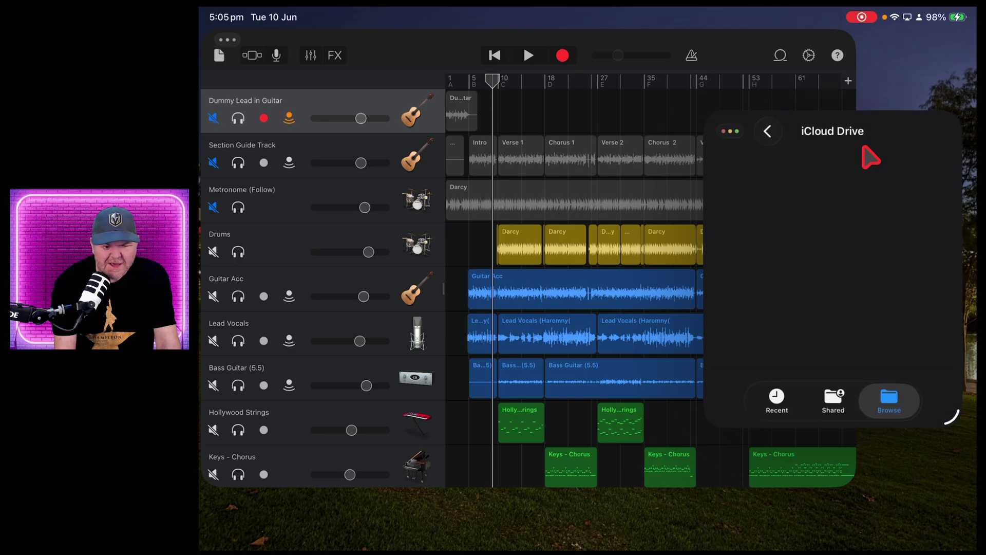
{"action": "left_click", "coordinate": [938, 211]}
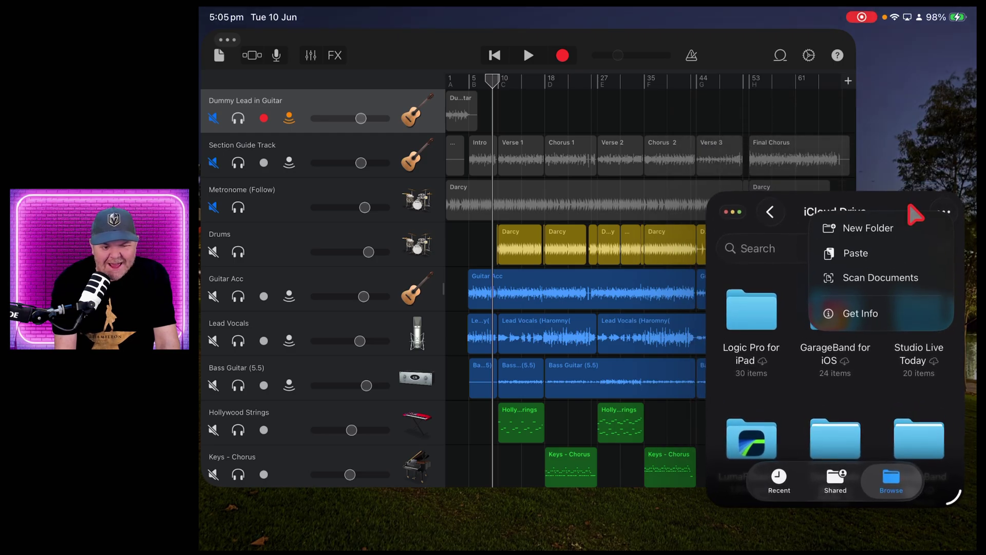
{"action": "key", "text": "super+h"}
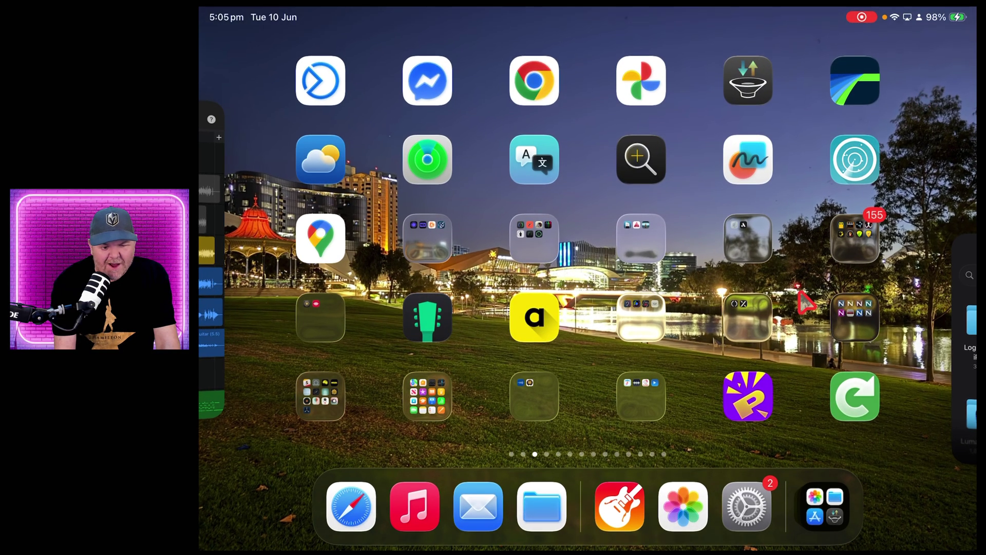
Bring GarageBand back from the home screen and make its window full screen
{"action": "left_click", "coordinate": [617, 508]}
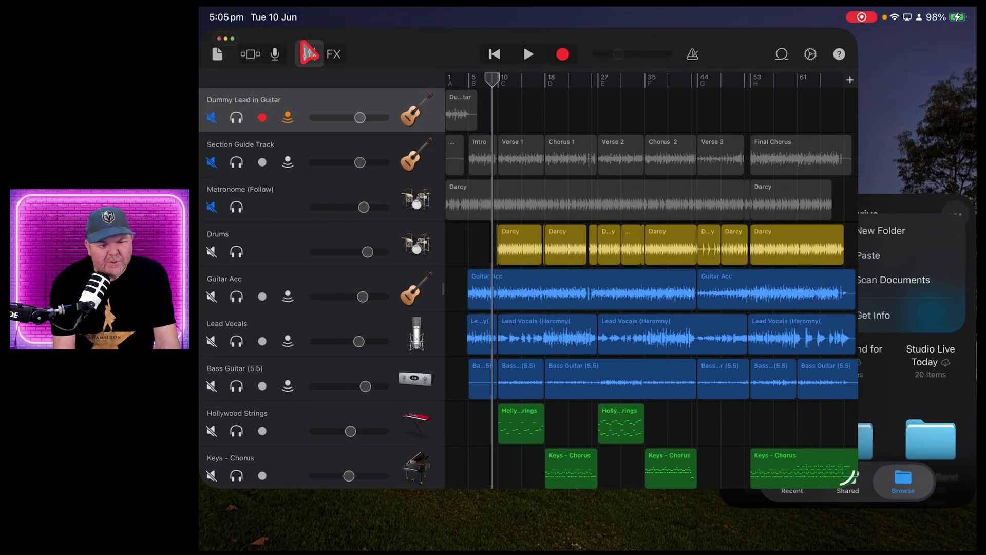
{"action": "mouse_move", "coordinate": [239, 42]}
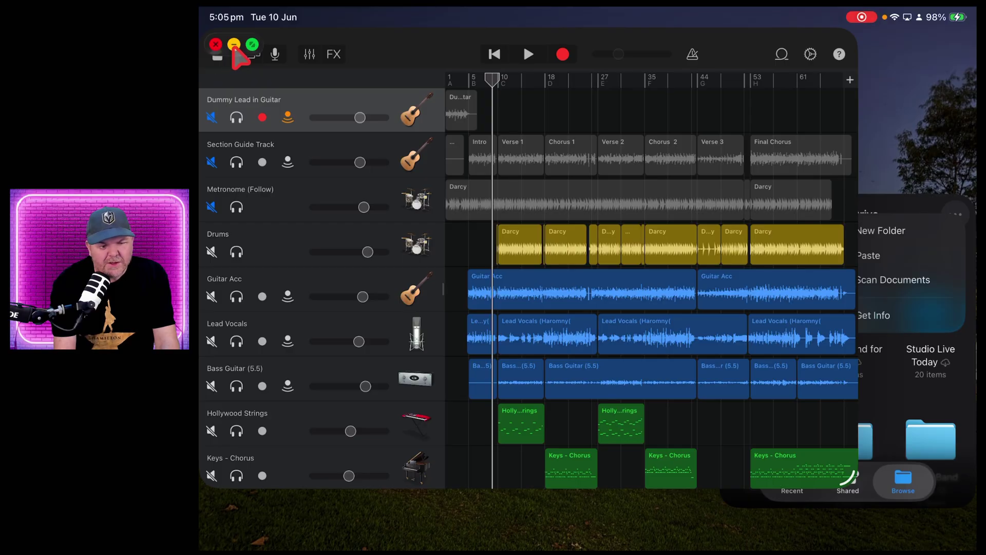
{"action": "left_click", "coordinate": [252, 45]}
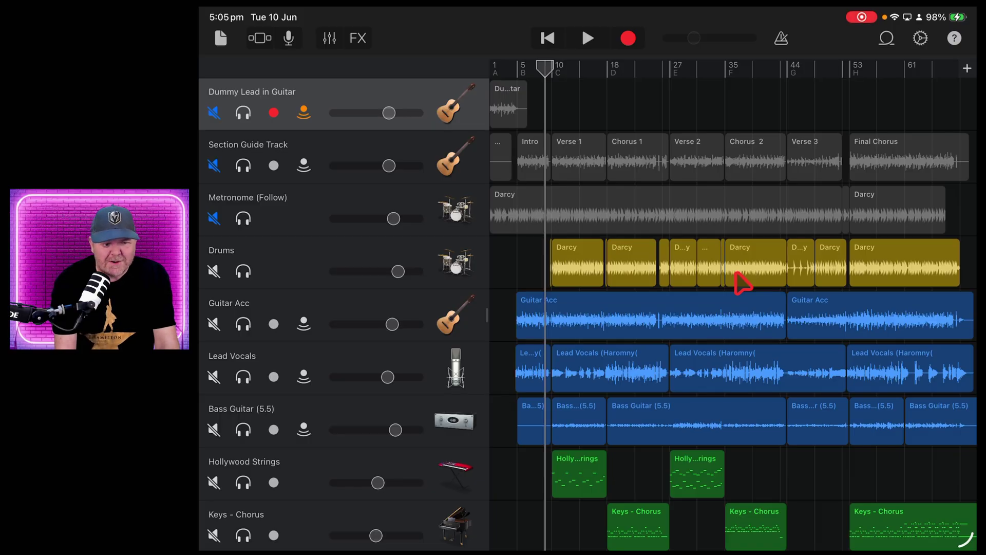
{"action": "mouse_move", "coordinate": [462, 8]}
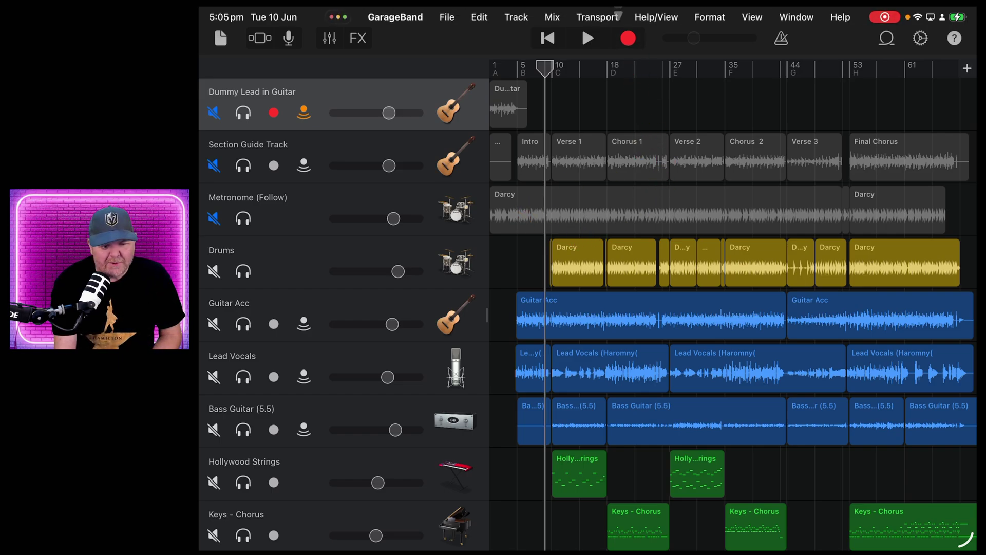
{"action": "left_click", "coordinate": [589, 19]}
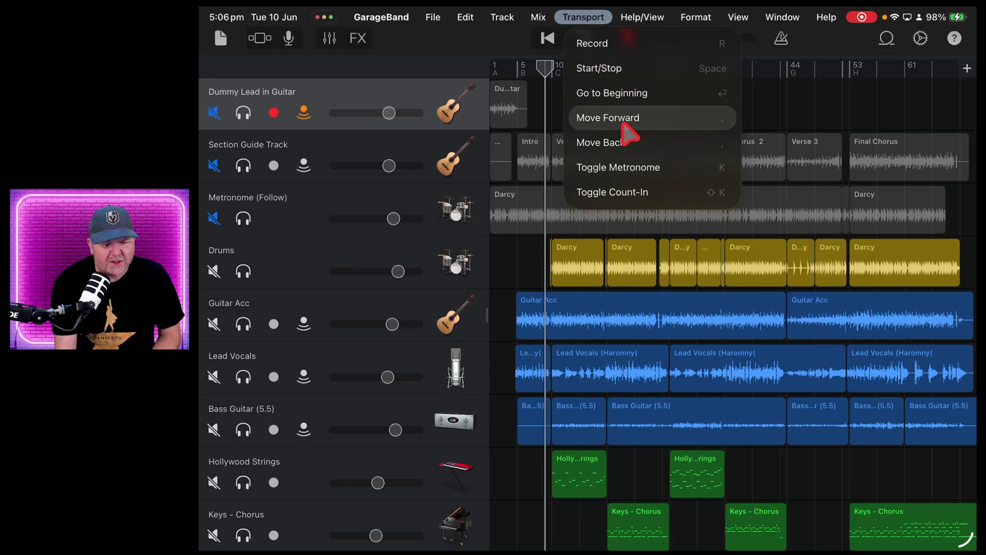
{"action": "mouse_move", "coordinate": [546, 14]}
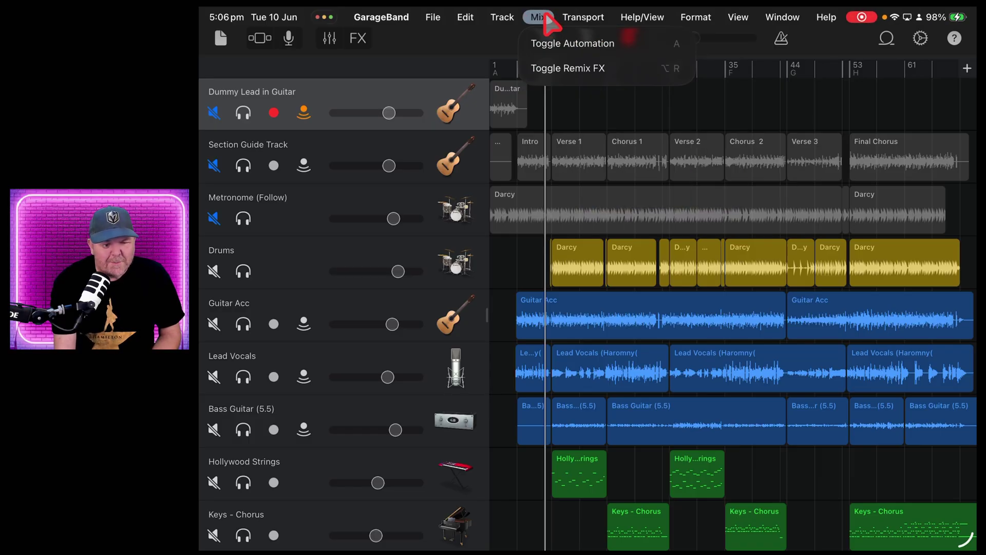
{"action": "left_click", "coordinate": [586, 45]}
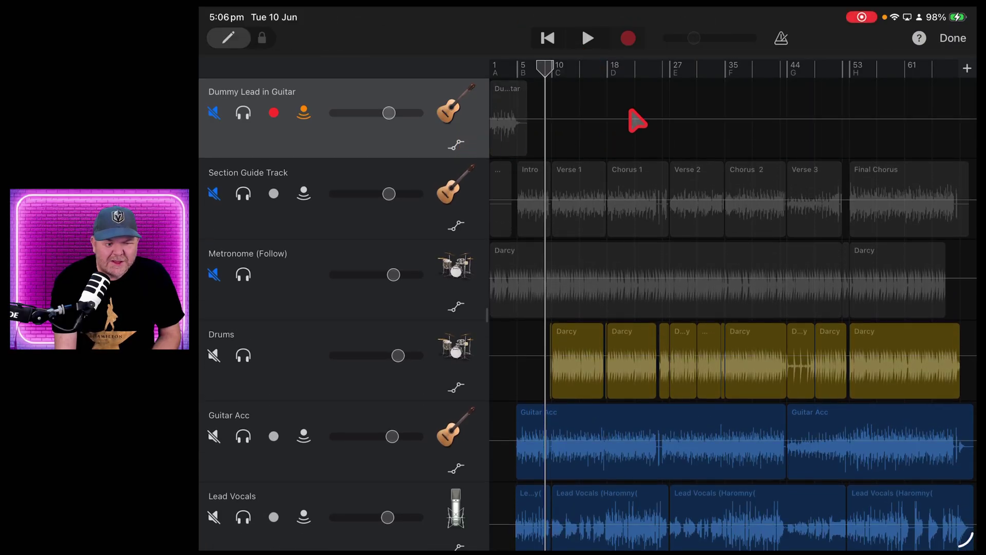
{"action": "mouse_move", "coordinate": [624, 8]}
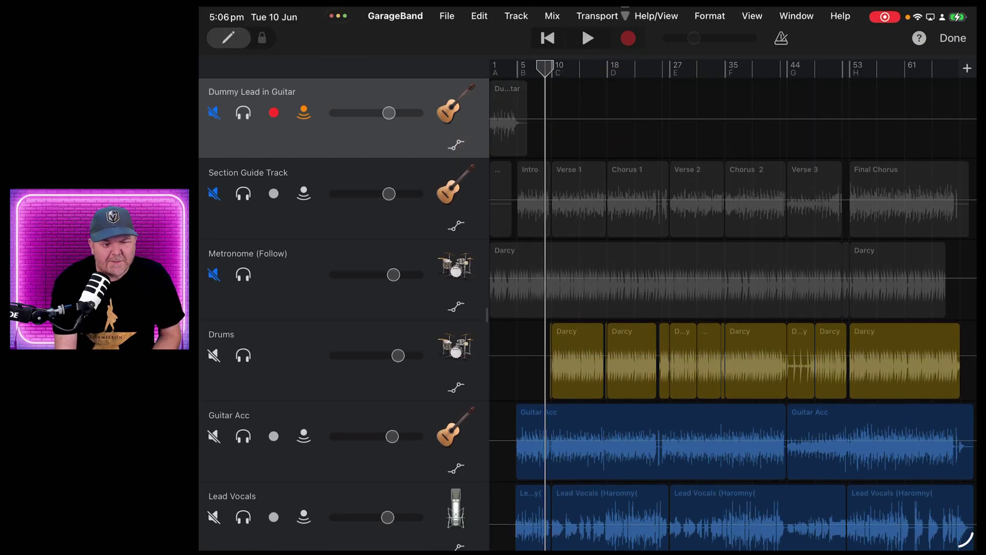
{"action": "left_click", "coordinate": [608, 19]}
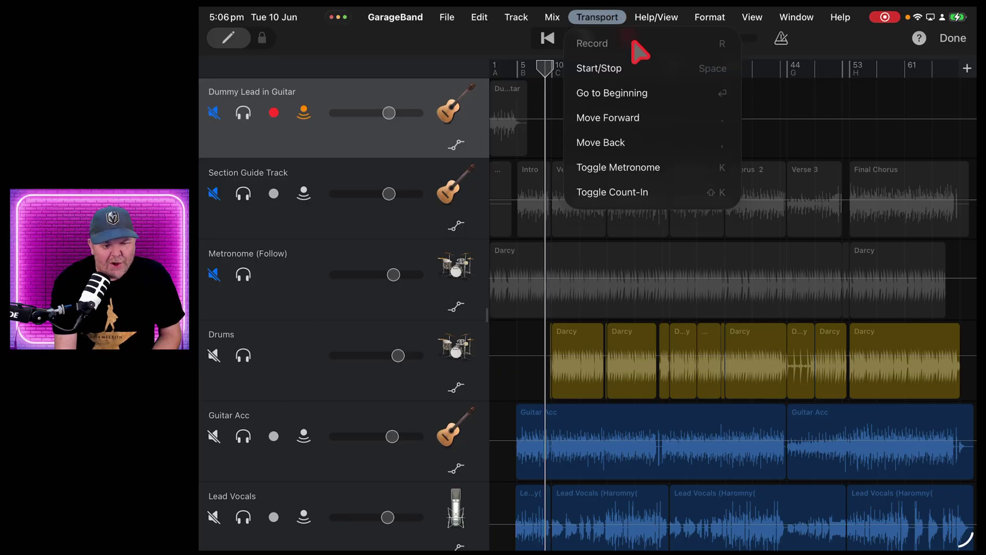
{"action": "mouse_move", "coordinate": [552, 17]}
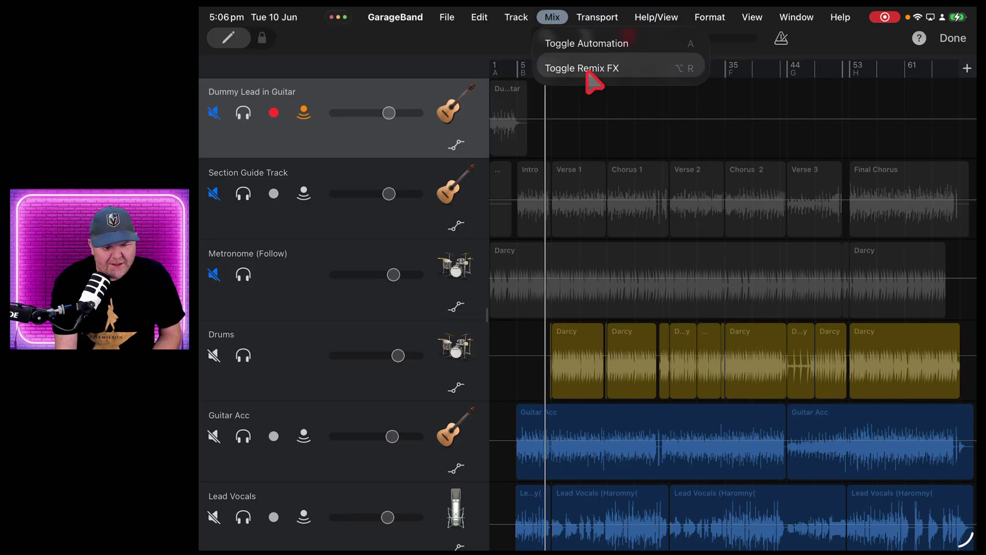
{"action": "left_click", "coordinate": [597, 44]}
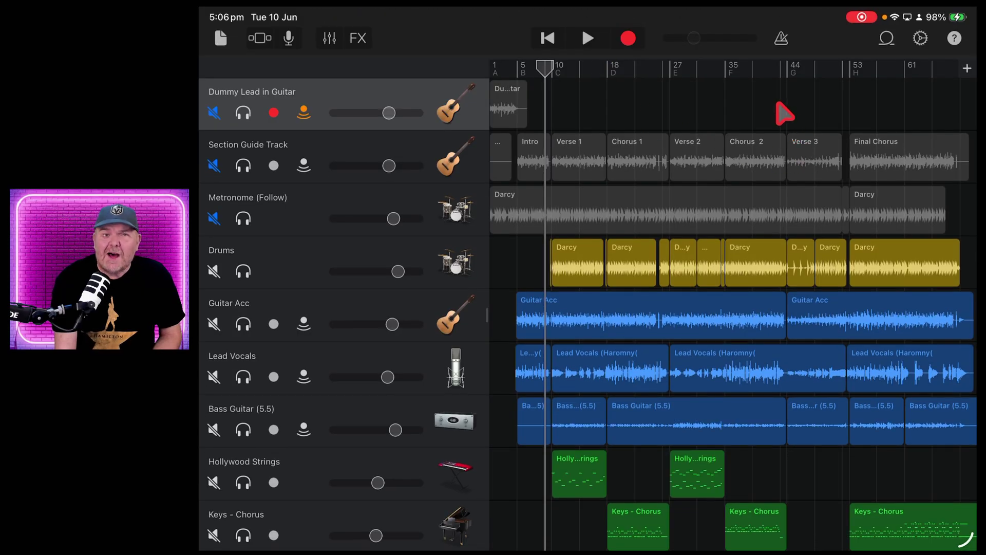
Move the playhead back to bar 1
{"action": "left_click", "coordinate": [549, 37]}
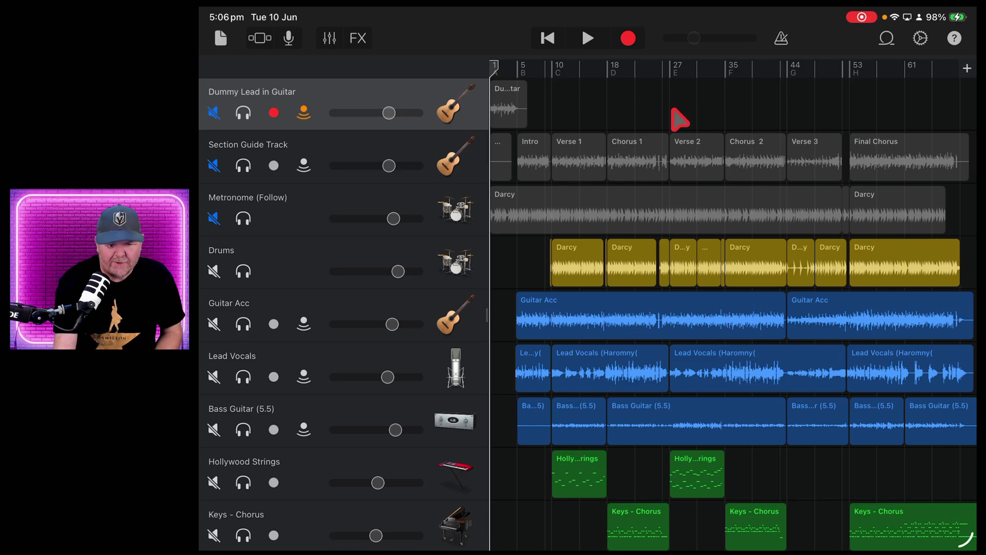
Open Control Center over the project
{"action": "left_click", "coordinate": [920, 17]}
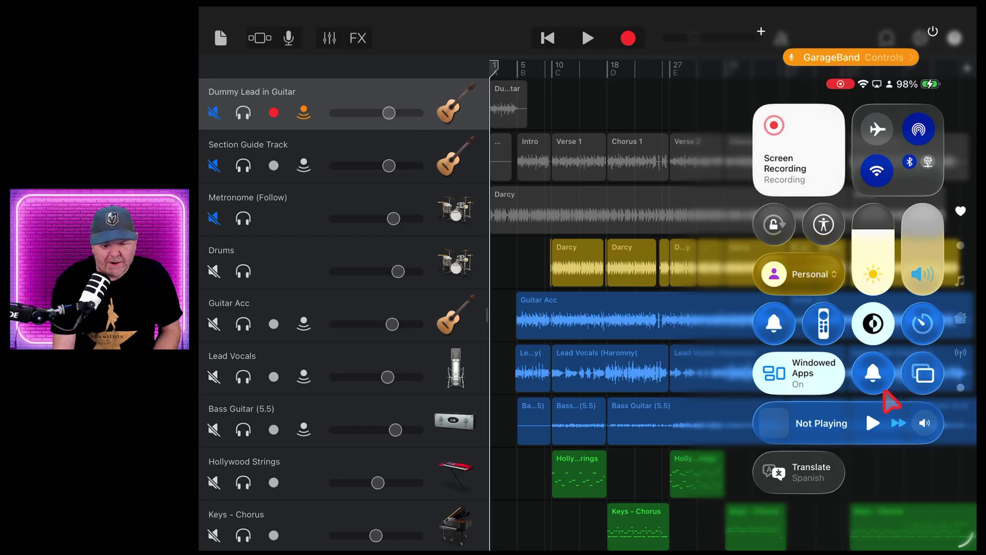
Check the audio output list shows Steinberg UR22C active, then dismiss Control Center
{"action": "left_click", "coordinate": [924, 425]}
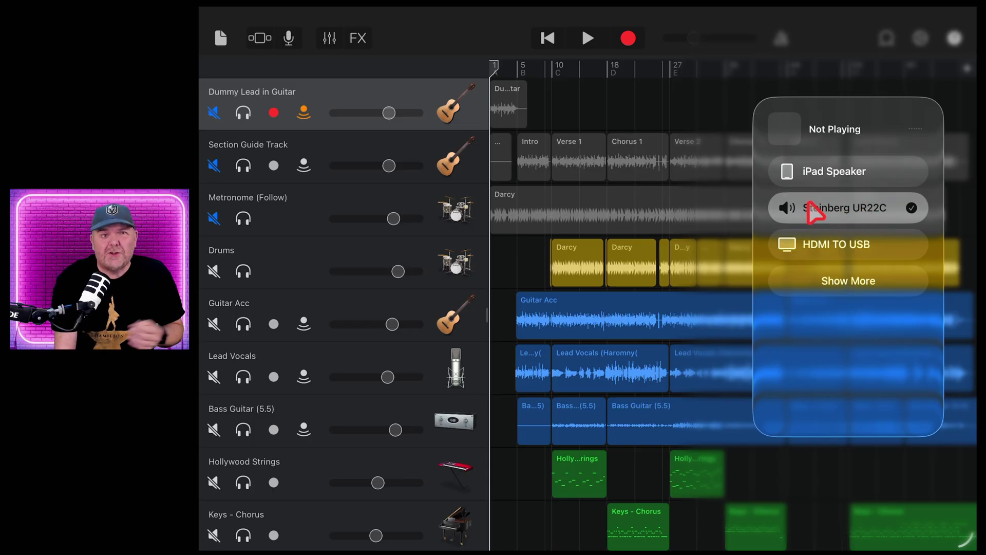
{"action": "left_click", "coordinate": [528, 270]}
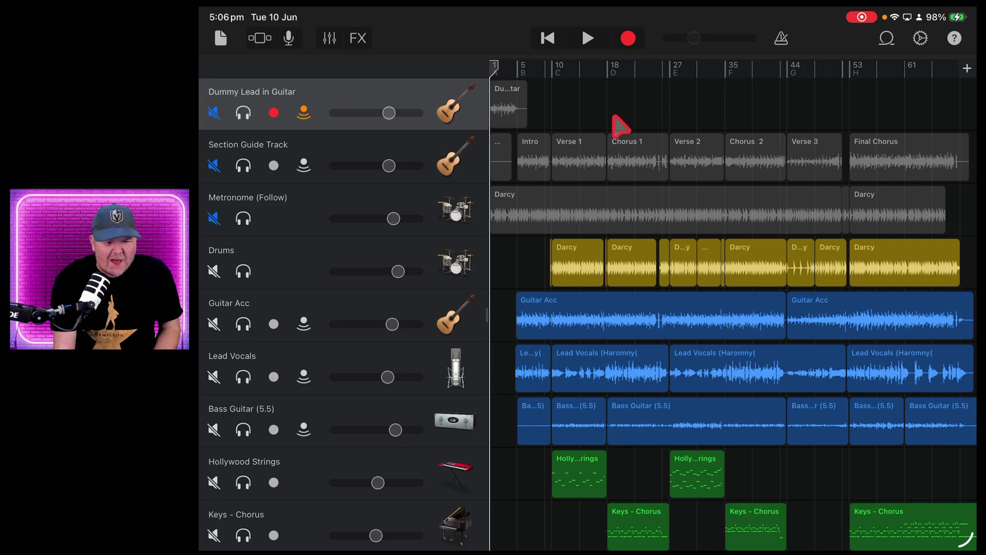
Show the GarageBand menu with its GarageBand Settings… shortcut, then dismiss it
{"action": "scroll", "coordinate": [616, 124], "scroll_direction": "down", "scroll_amount": 5}
{"action": "scroll", "coordinate": [617, 123], "scroll_direction": "up", "scroll_amount": 5}
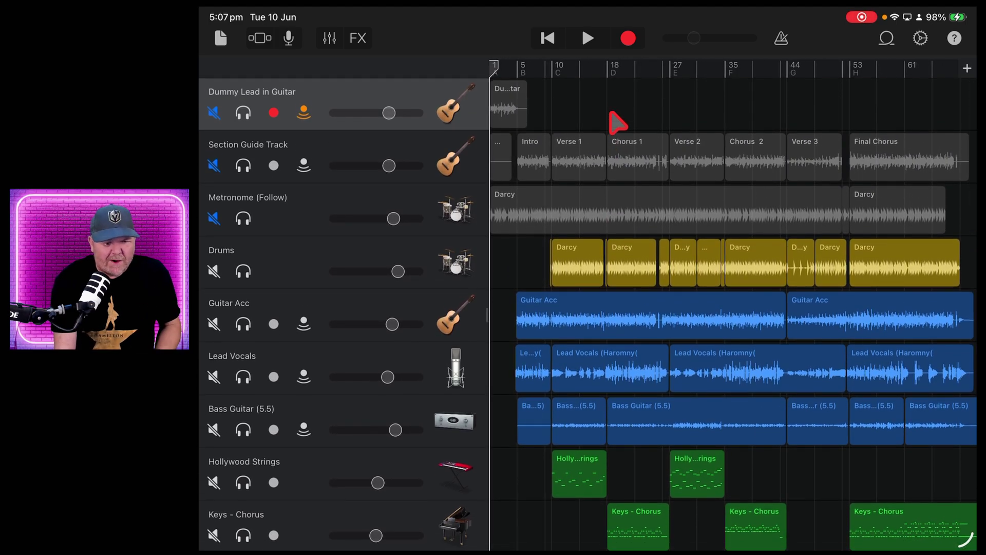
{"action": "mouse_move", "coordinate": [491, 14]}
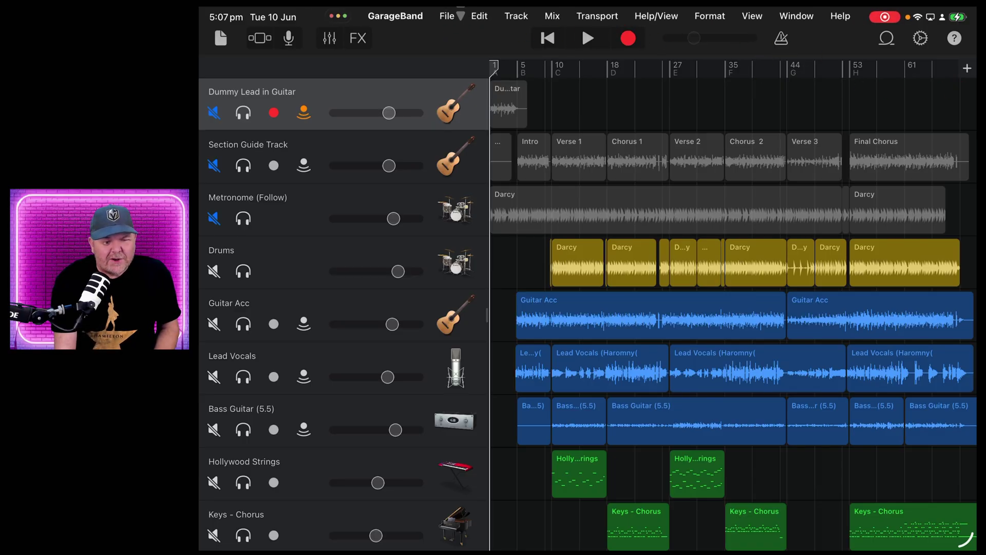
{"action": "left_click", "coordinate": [390, 17]}
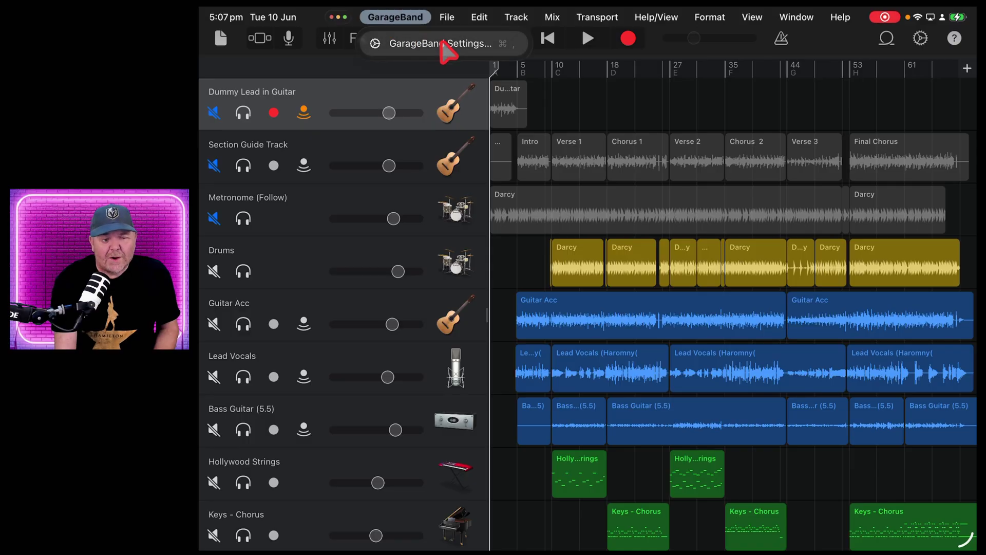
{"action": "left_click", "coordinate": [921, 41]}
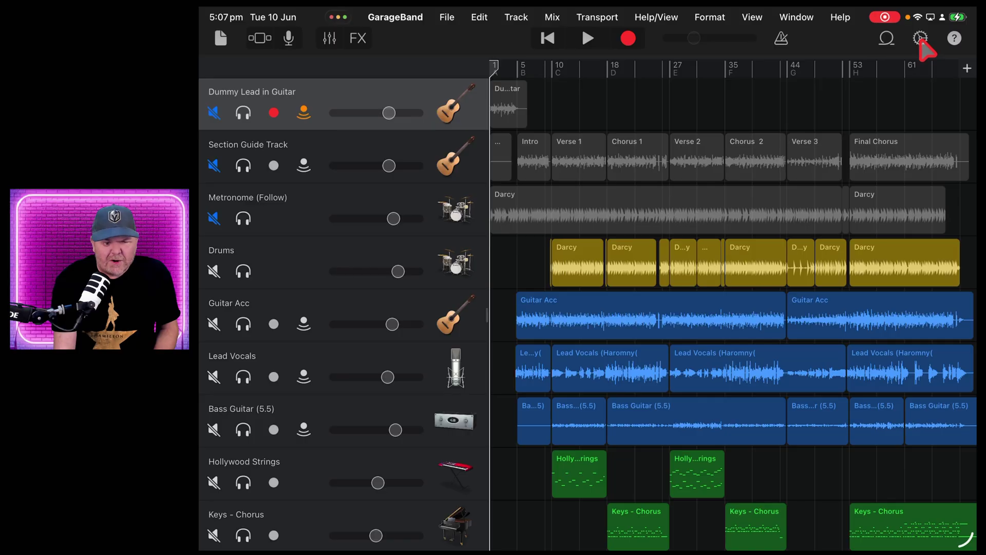
Review Advanced song settings: Multi-track Recording, 24-Bit Audio Resolution, Run in Background all on
{"action": "left_click", "coordinate": [921, 39]}
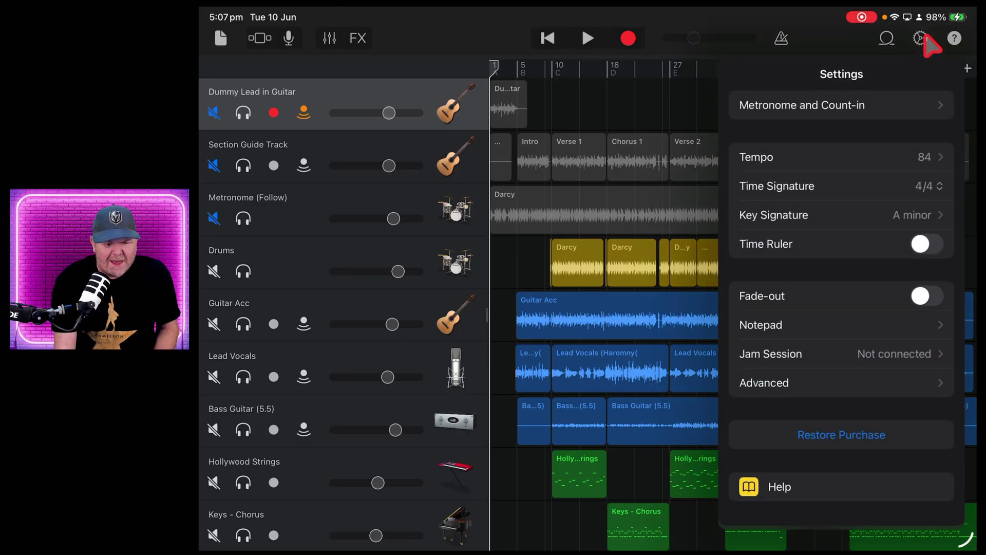
{"action": "left_click", "coordinate": [852, 383]}
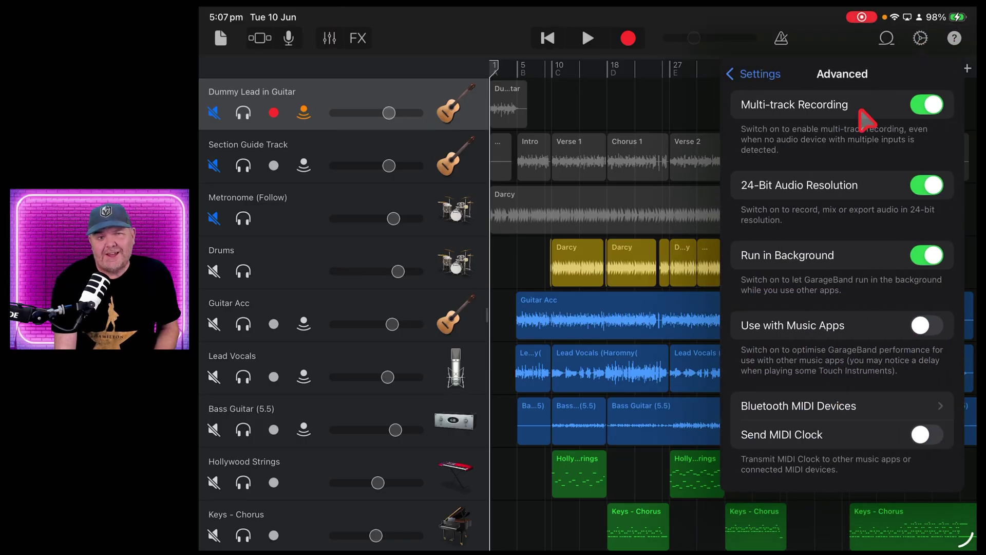
{"action": "left_click", "coordinate": [647, 105]}
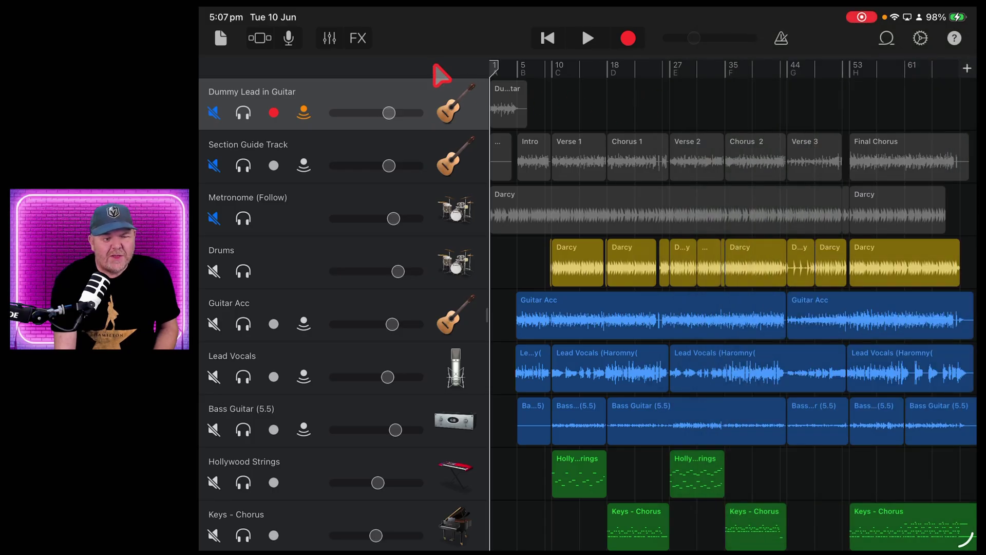
Open GarageBand's Settings page, scroll down to version 2.3.17, then close Settings
{"action": "left_click", "coordinate": [395, 17]}
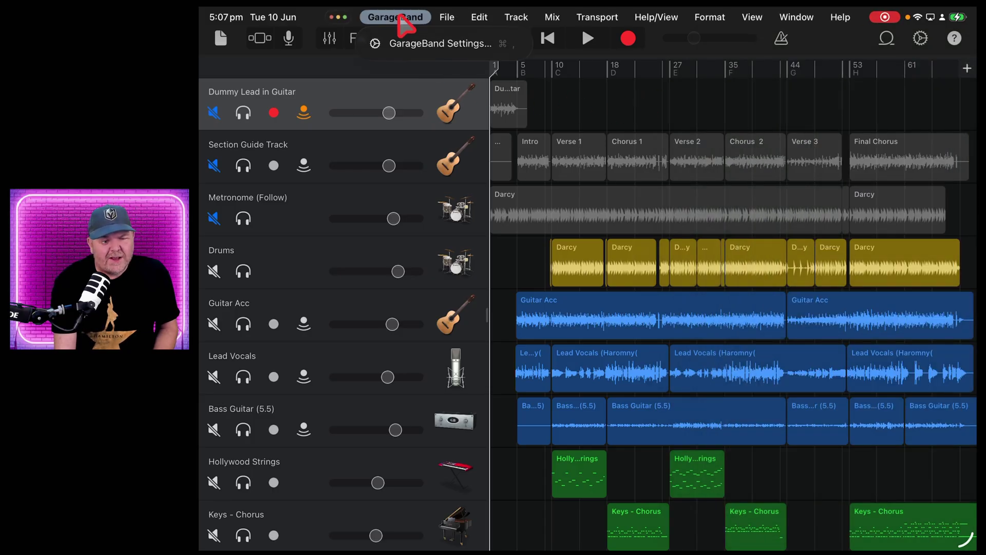
{"action": "left_click", "coordinate": [427, 46]}
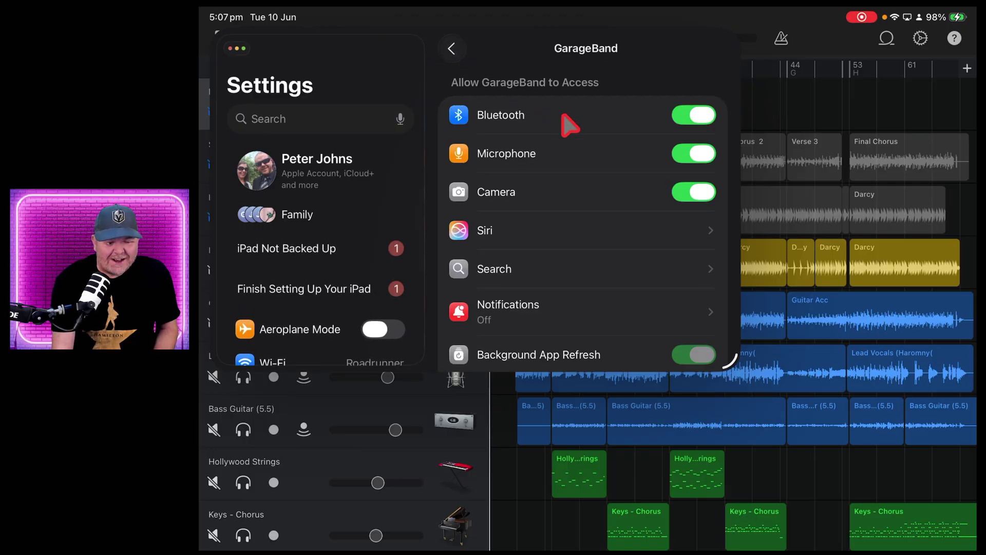
{"action": "scroll", "coordinate": [583, 148], "scroll_direction": "down", "scroll_amount": 6}
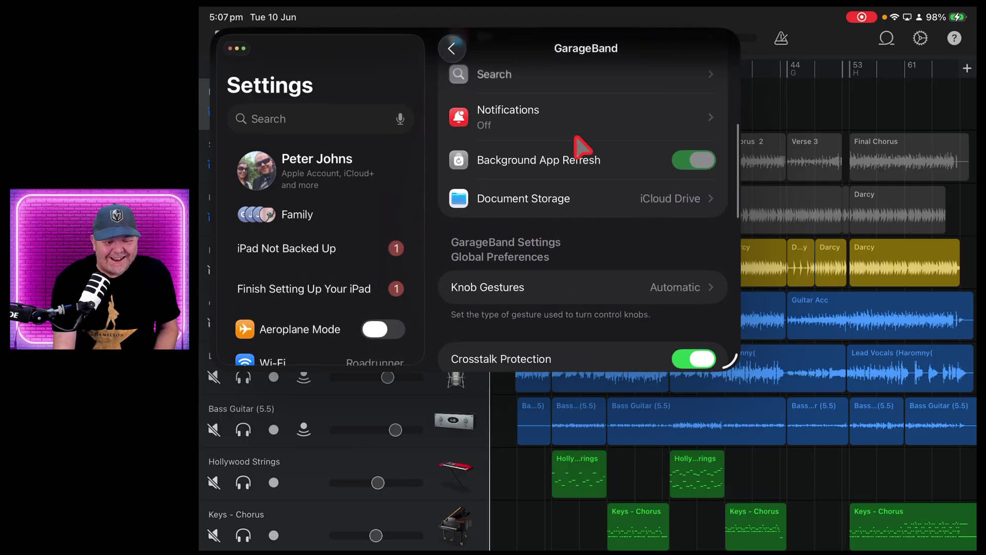
{"action": "scroll", "coordinate": [583, 148], "scroll_direction": "down", "scroll_amount": 6}
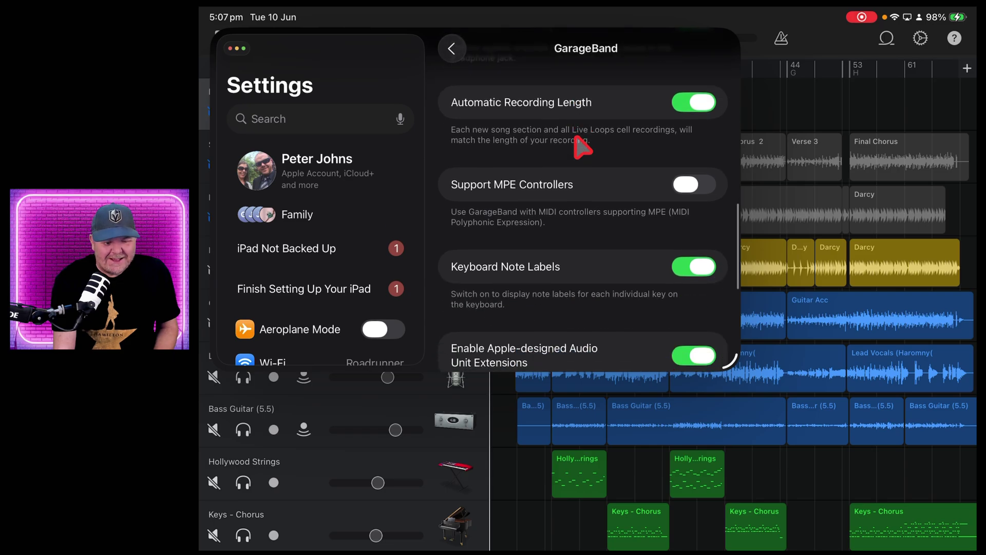
{"action": "scroll", "coordinate": [582, 148], "scroll_direction": "down", "scroll_amount": 5}
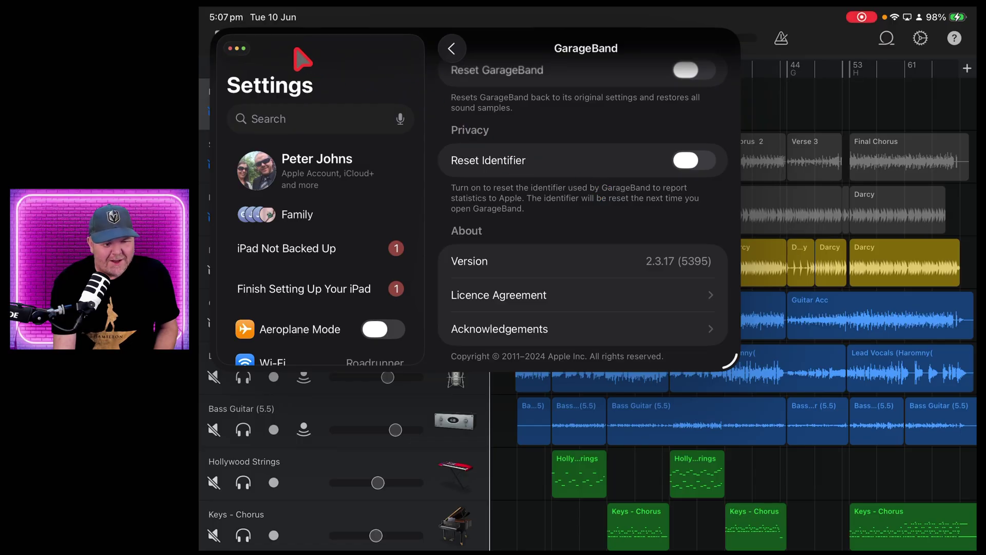
{"action": "mouse_move", "coordinate": [234, 51]}
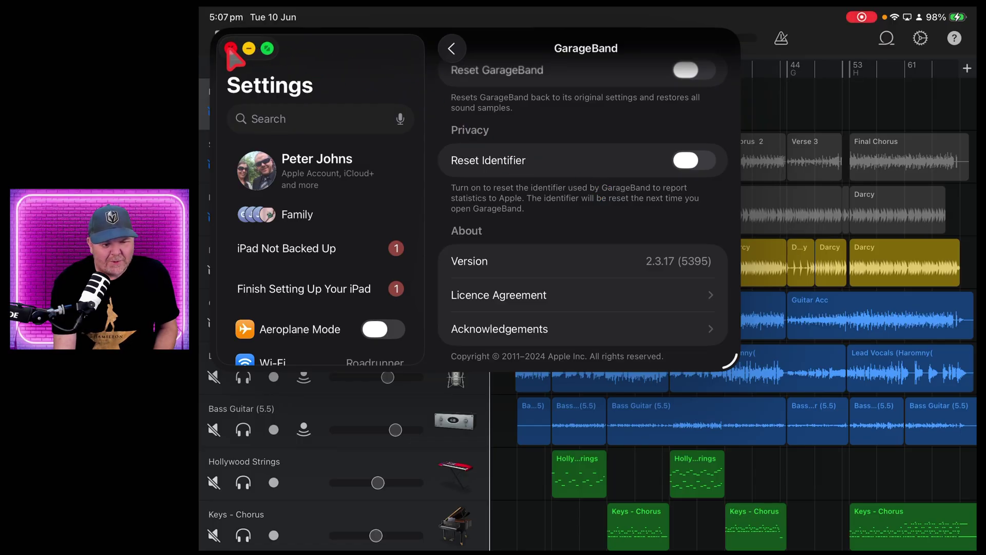
{"action": "left_click", "coordinate": [231, 48]}
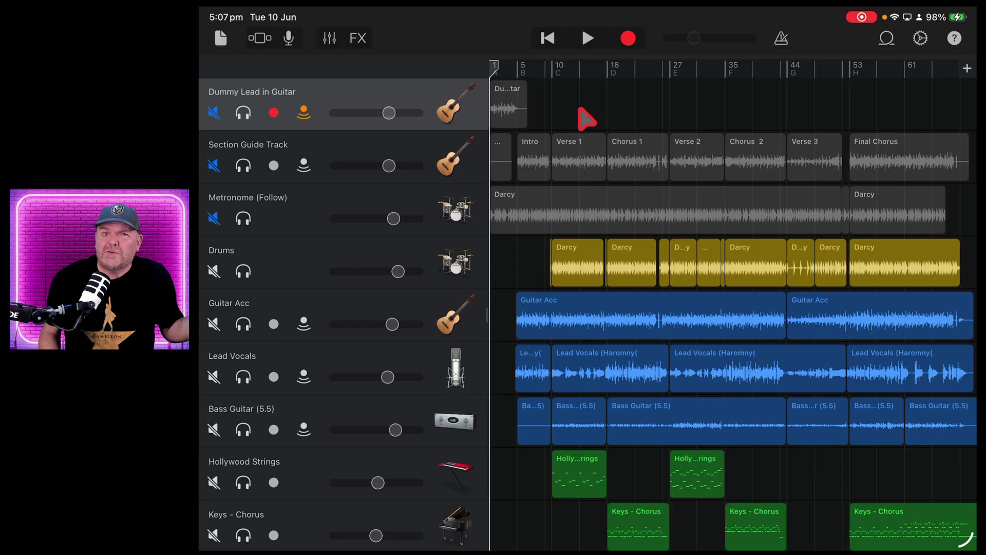
{"action": "scroll", "coordinate": [734, 308], "scroll_direction": "down", "scroll_amount": 15}
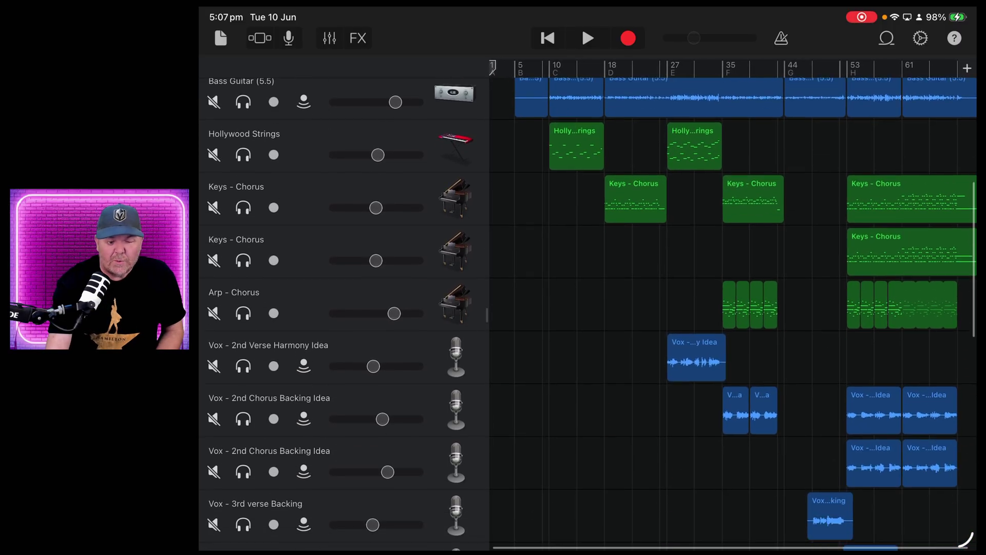
{"action": "scroll", "coordinate": [733, 308], "scroll_direction": "up", "scroll_amount": 15}
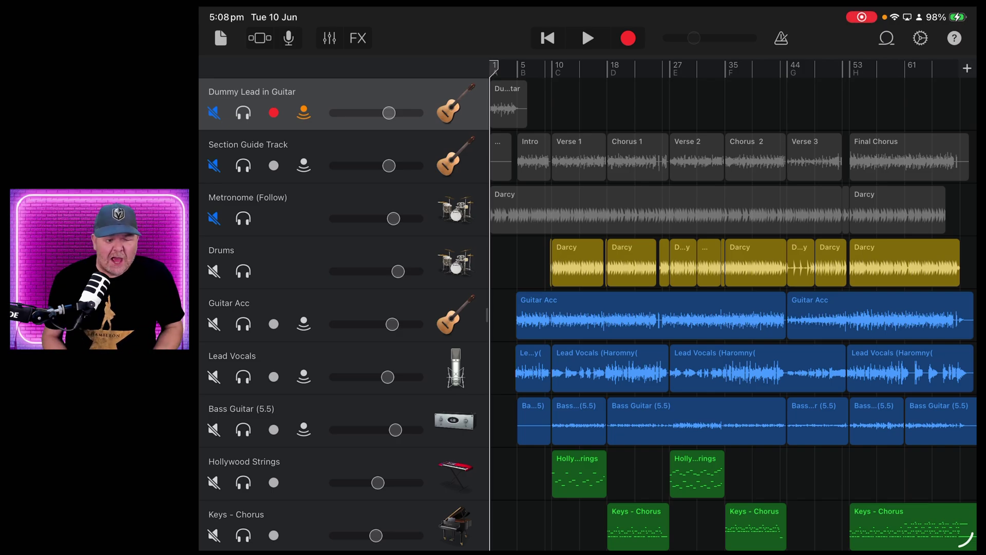
{"action": "scroll", "coordinate": [612, 115], "scroll_direction": "down", "scroll_amount": 3}
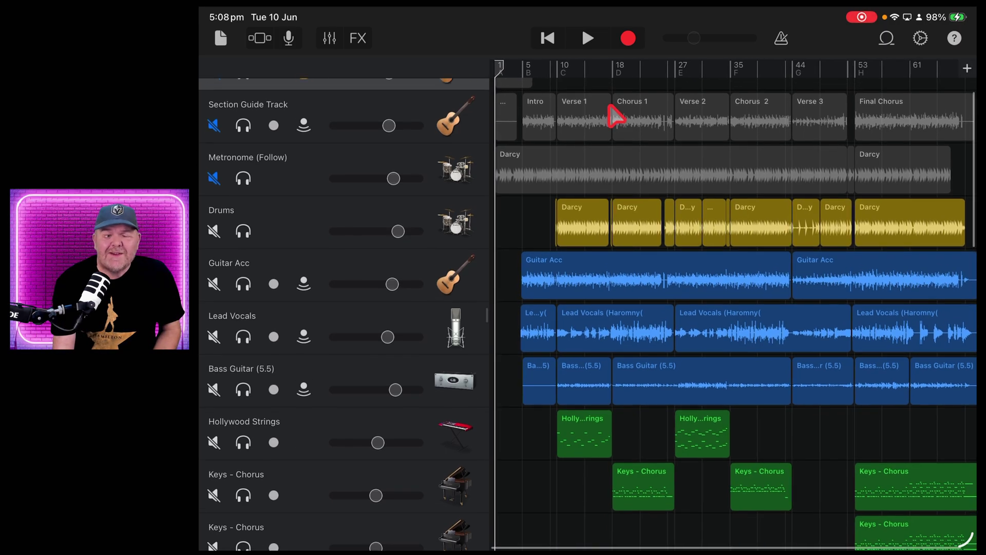
{"action": "scroll", "coordinate": [614, 116], "scroll_direction": "down", "scroll_amount": 2}
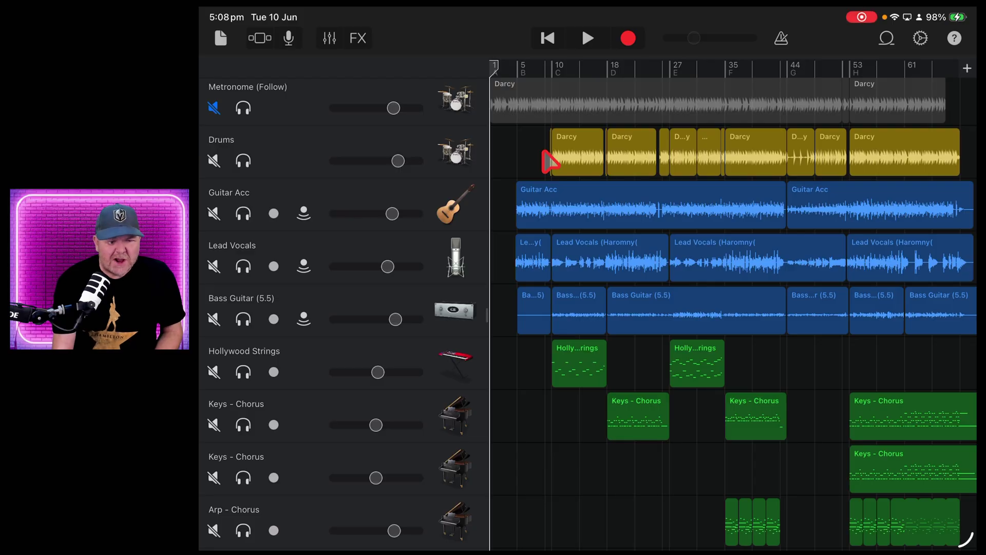
{"action": "mouse_move", "coordinate": [567, 13]}
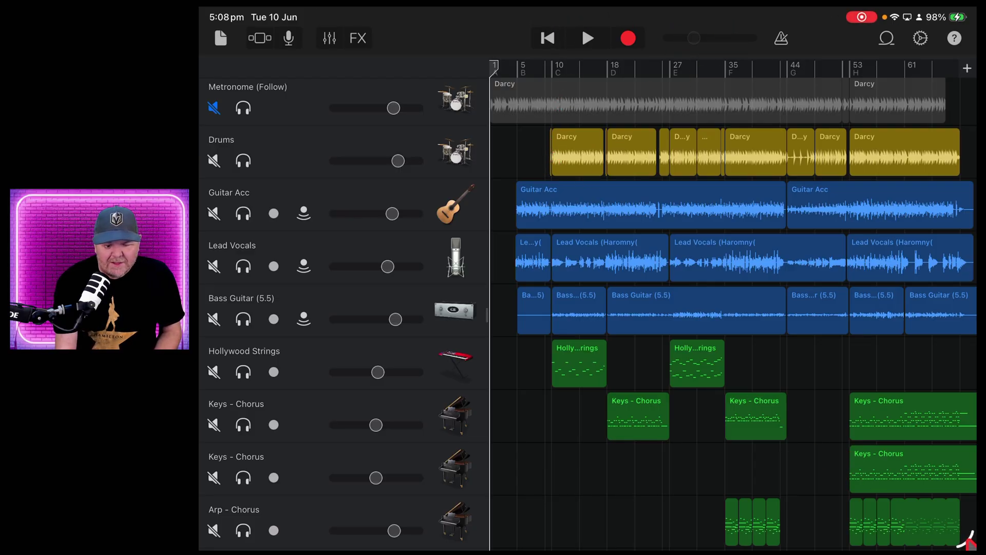
Shrink GarageBand into a Stage Manager window and scroll through its track list
{"action": "left_click_drag", "start_coordinate": [970, 542], "coordinate": [920, 511]}
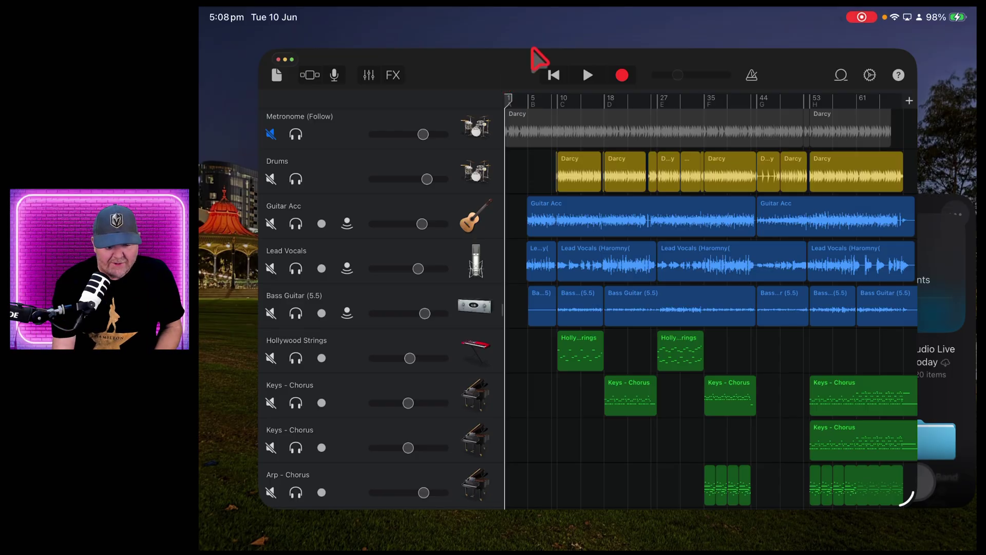
{"action": "scroll", "coordinate": [614, 301], "scroll_direction": "down", "scroll_amount": 7}
{"action": "scroll", "coordinate": [588, 302], "scroll_direction": "up", "scroll_amount": 10}
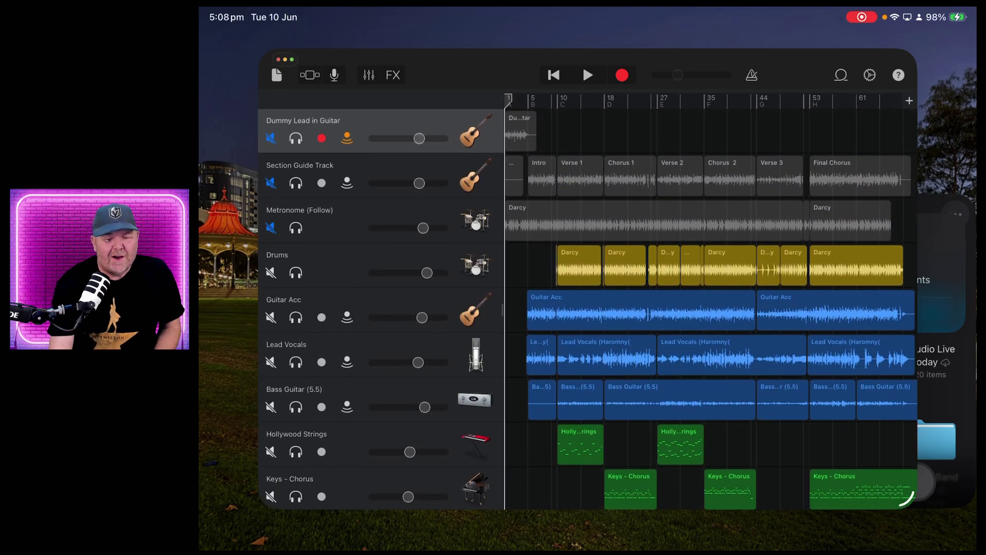
{"action": "scroll", "coordinate": [588, 301], "scroll_direction": "down", "scroll_amount": 3}
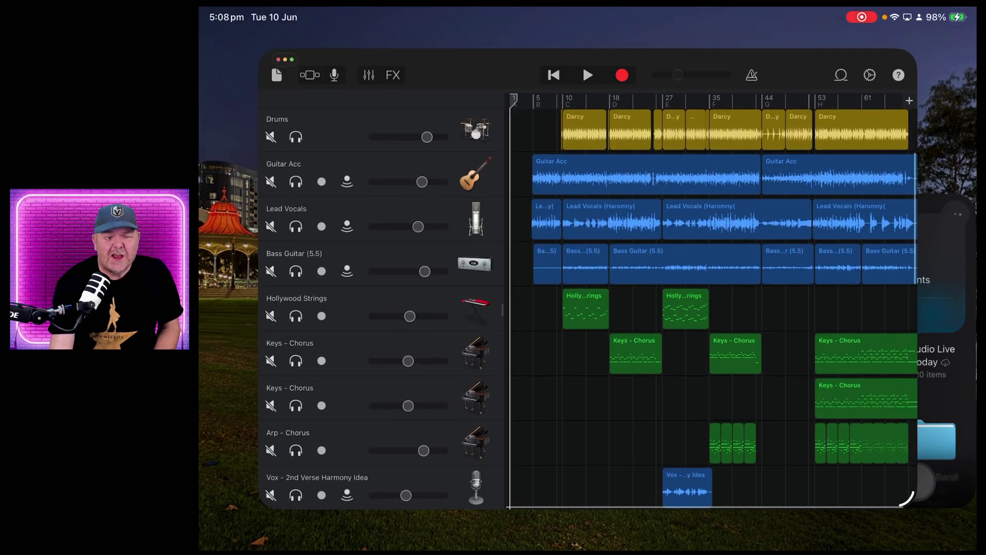
{"action": "scroll", "coordinate": [588, 301], "scroll_direction": "up", "scroll_amount": 1}
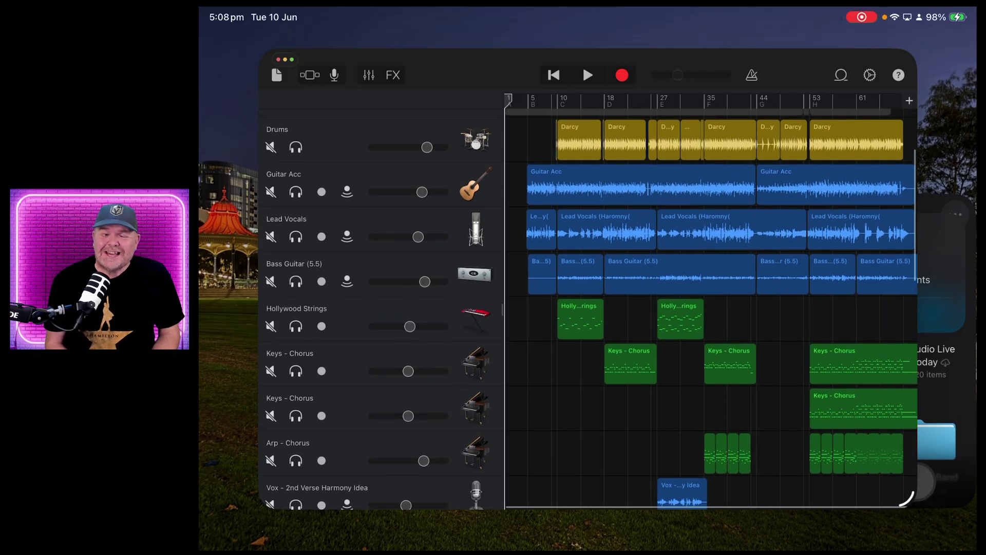